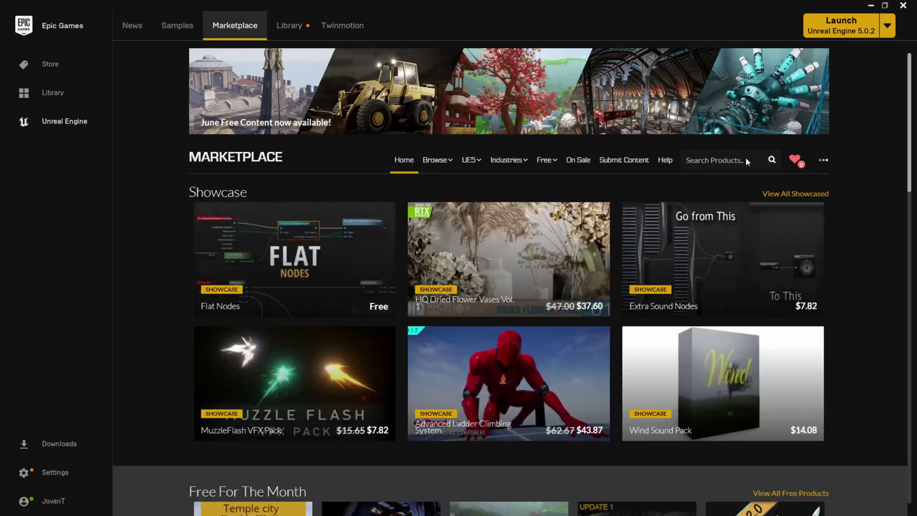
Step: Search the Marketplace for 'metahuman' and install the MetaHuman Plugin to the engine
click(746, 158)
text(metahuman)
key(Return)
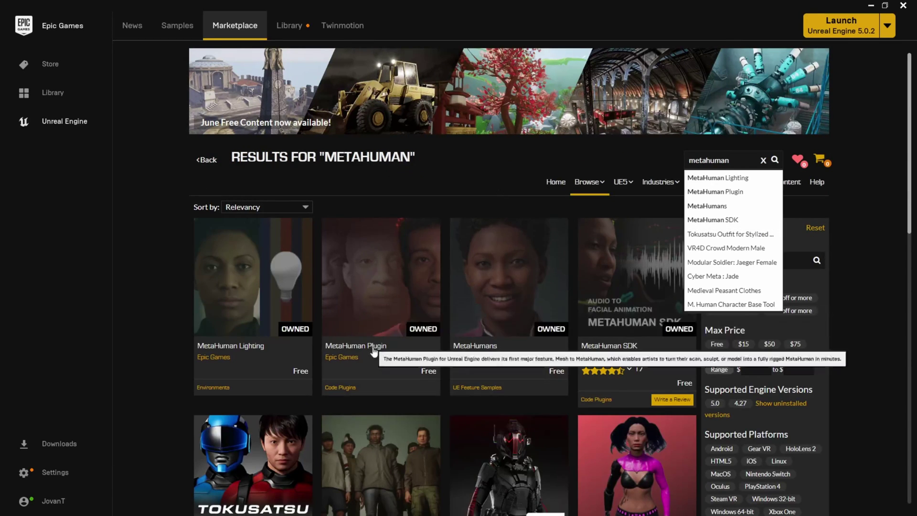
click(389, 305)
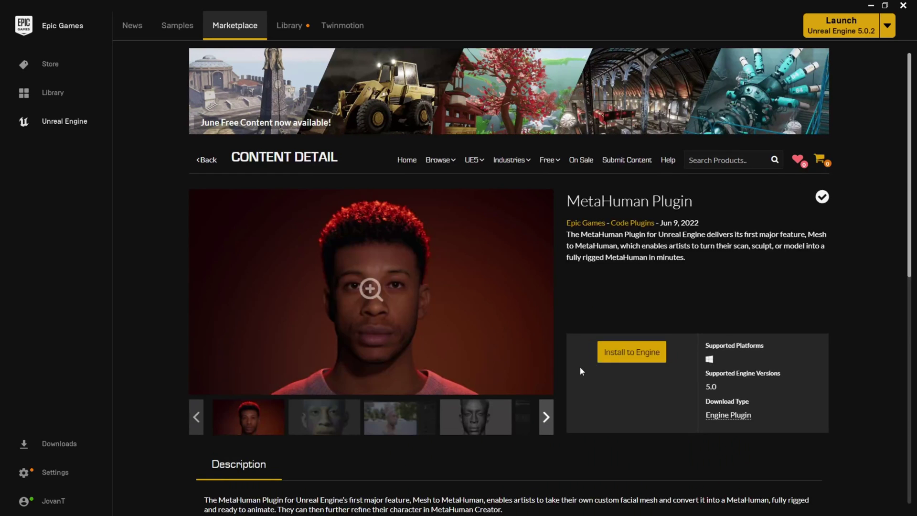
click(634, 353)
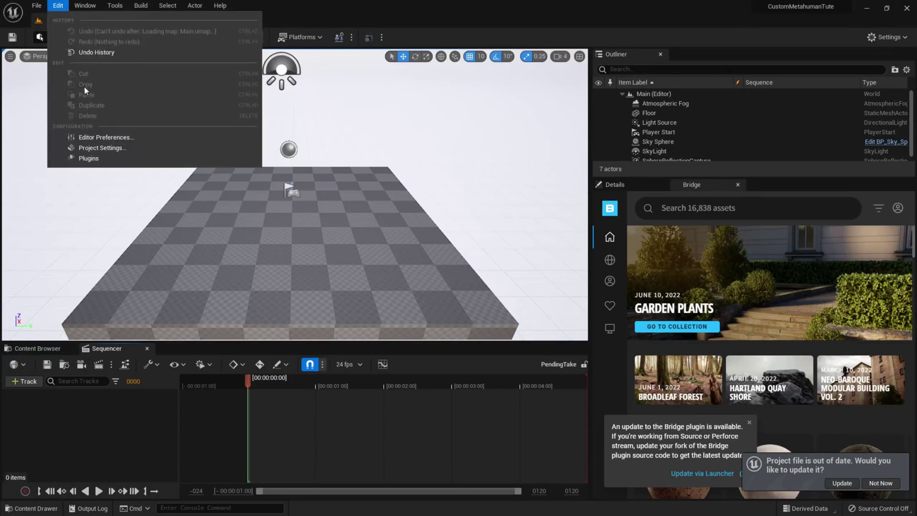
Step: Enable the MetaHuman plugin, found by filtering the Plugins list for 'metahu'
click(88, 159)
text(metahu)
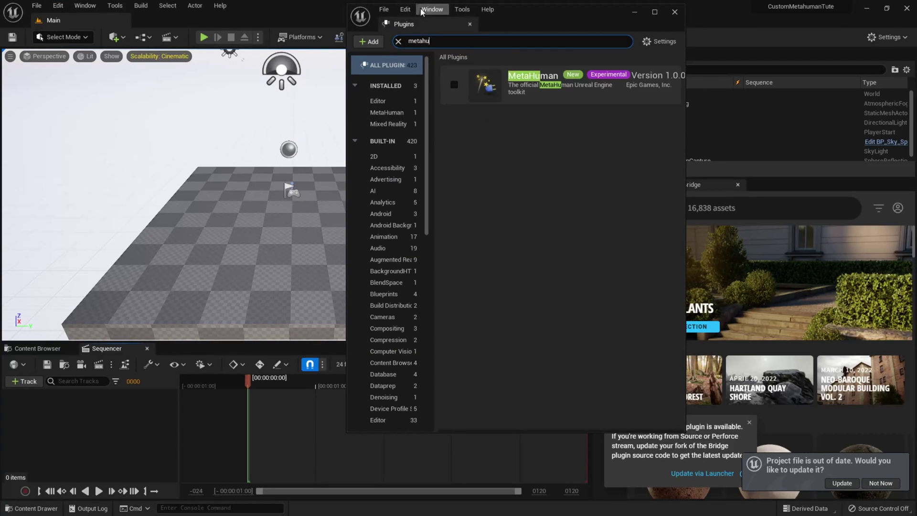
click(454, 84)
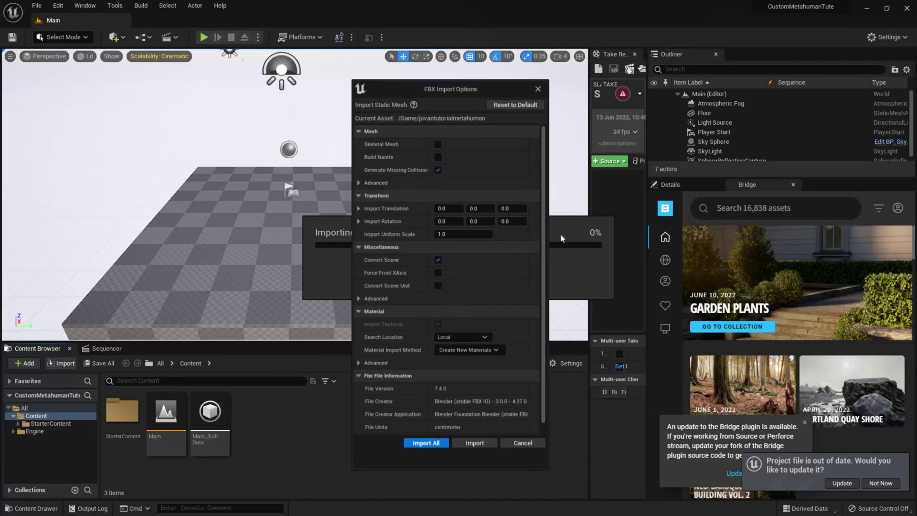
Step: Import the scan with its materials and add a MetaHuman Identity asset named after the speaker
click(410, 443)
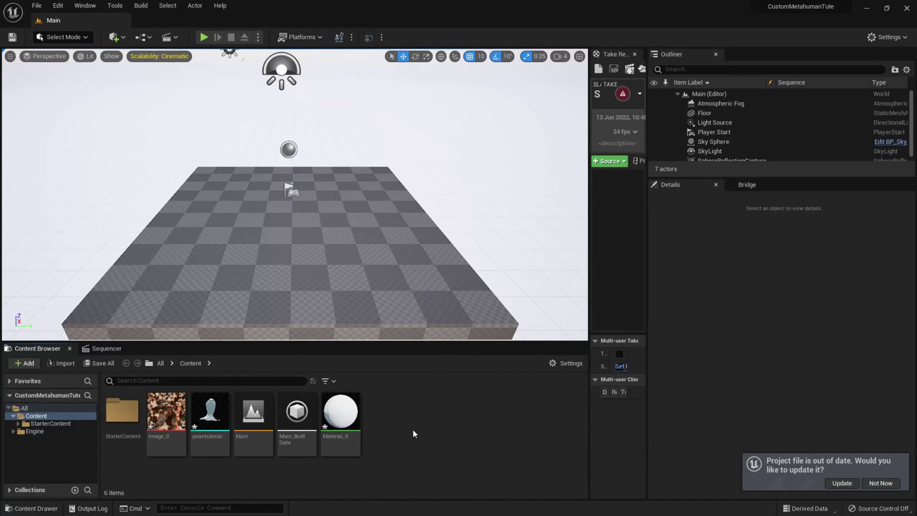
right_click(412, 428)
mouse_move(472, 336)
click(578, 364)
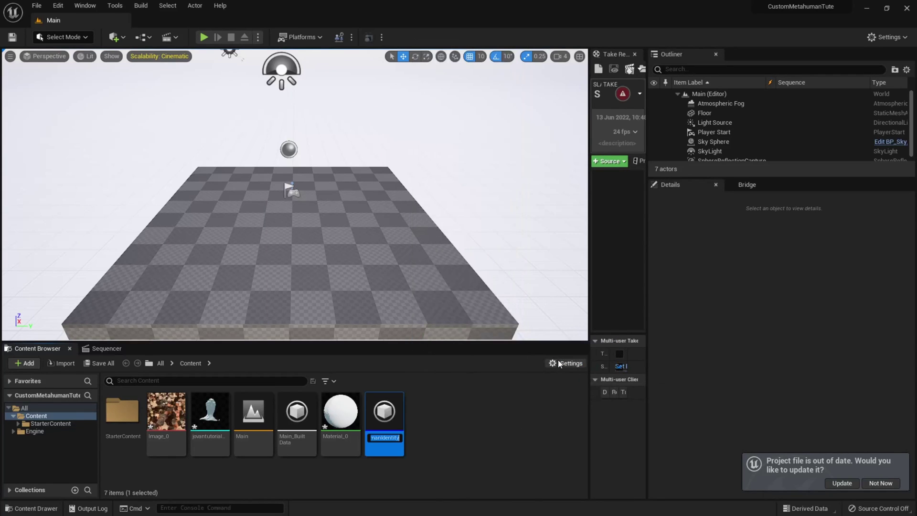
key(End)
text(Jovan)
key(Return)
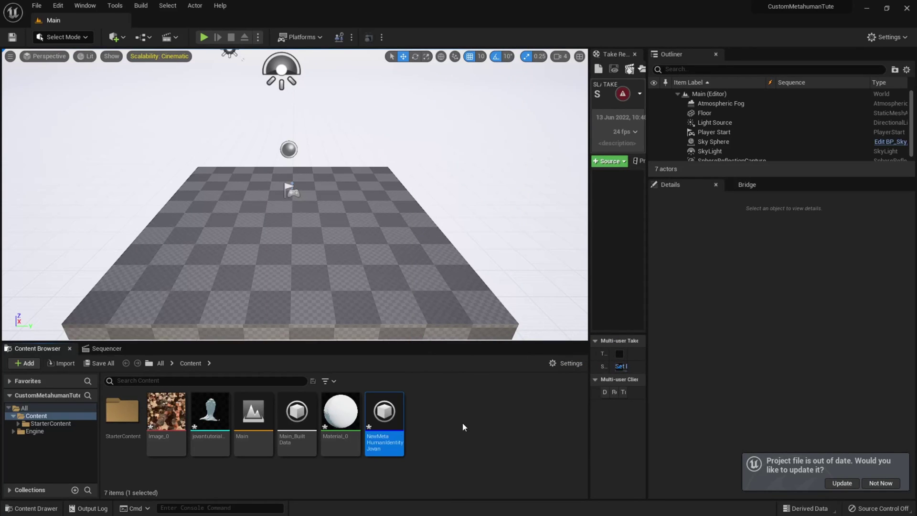
Step: Build the identity's face components from the scanned head mesh and track landmarks on the front frame
double_click(384, 413)
click(411, 72)
text(jovan)
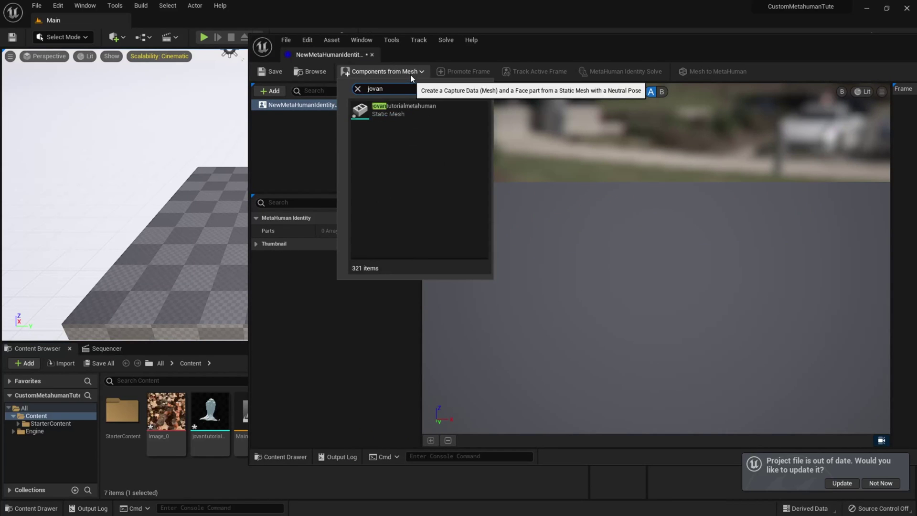
click(426, 113)
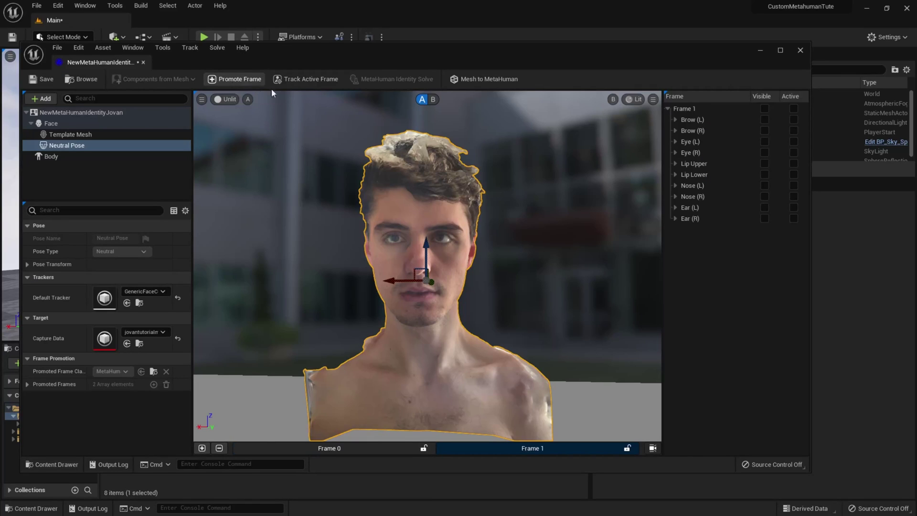
click(306, 79)
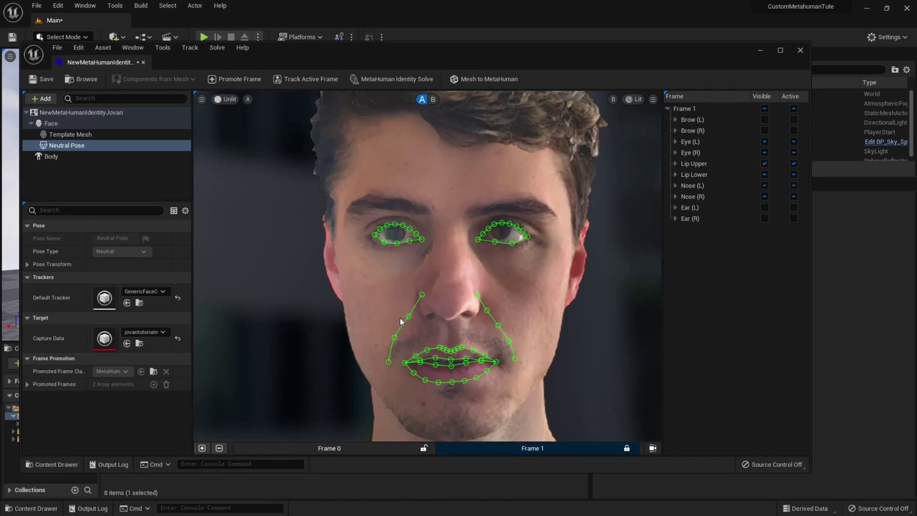
Step: Track landmarks on a three-quarter view, promote a side-profile frame, and inspect the eye curves
click(381, 446)
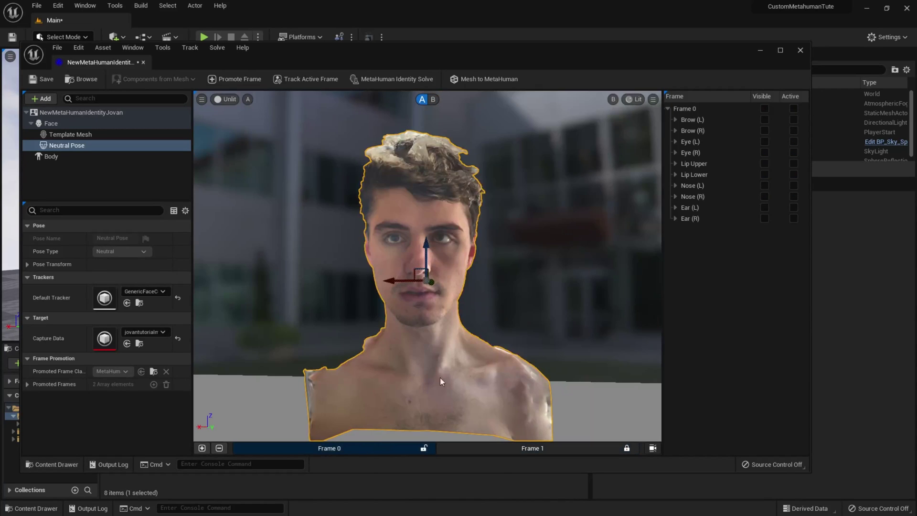
drag(427, 267, 472, 264)
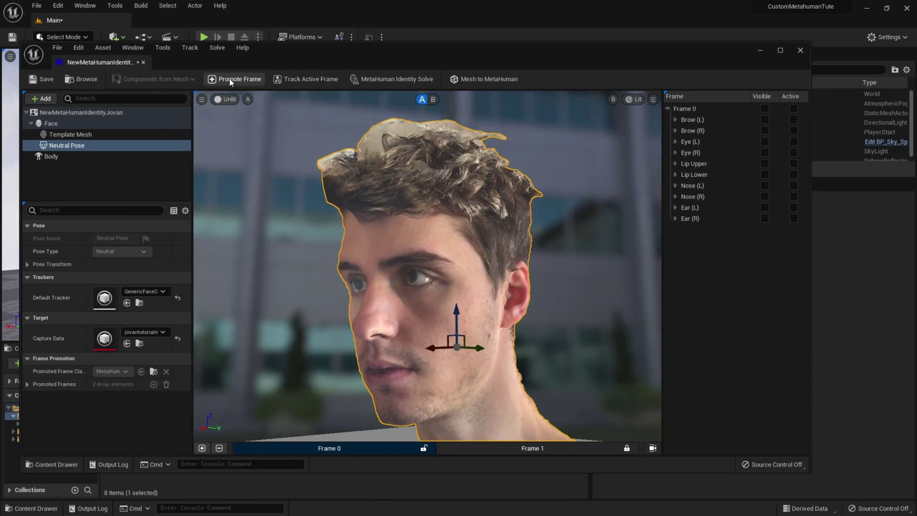
click(301, 84)
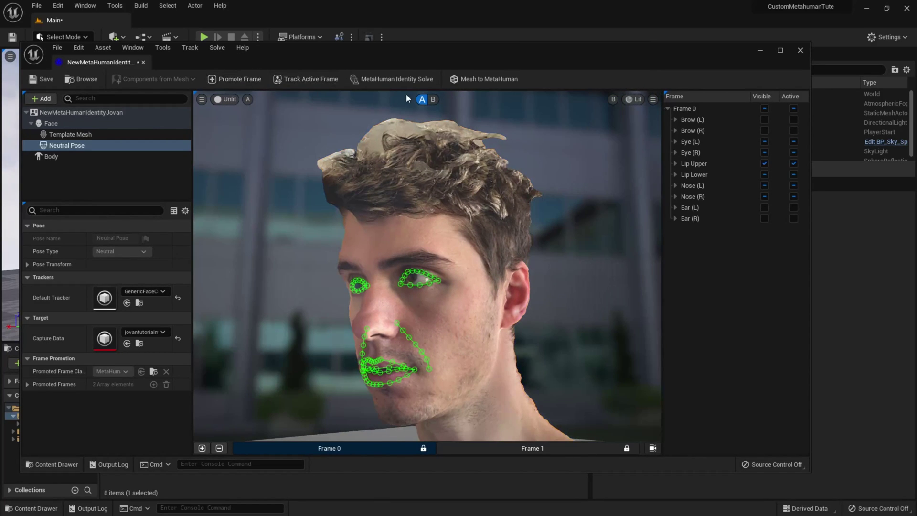
click(202, 448)
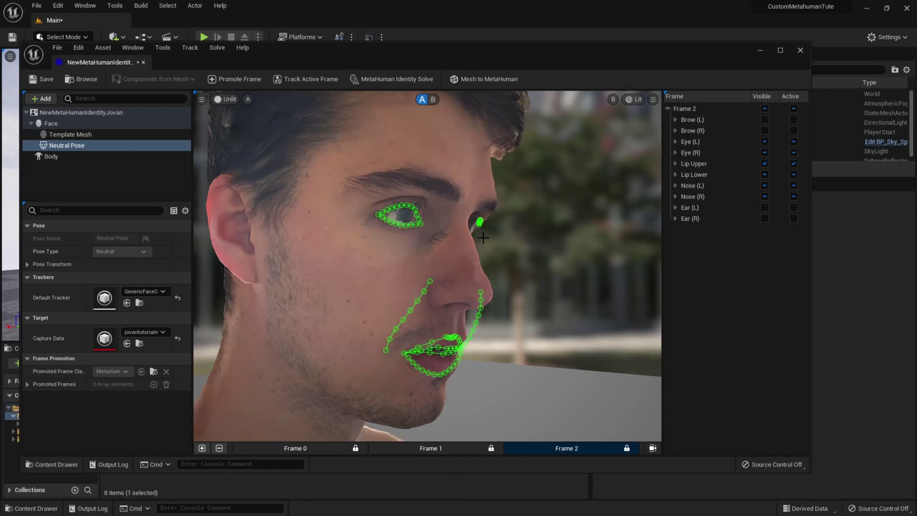
click(710, 153)
click(727, 140)
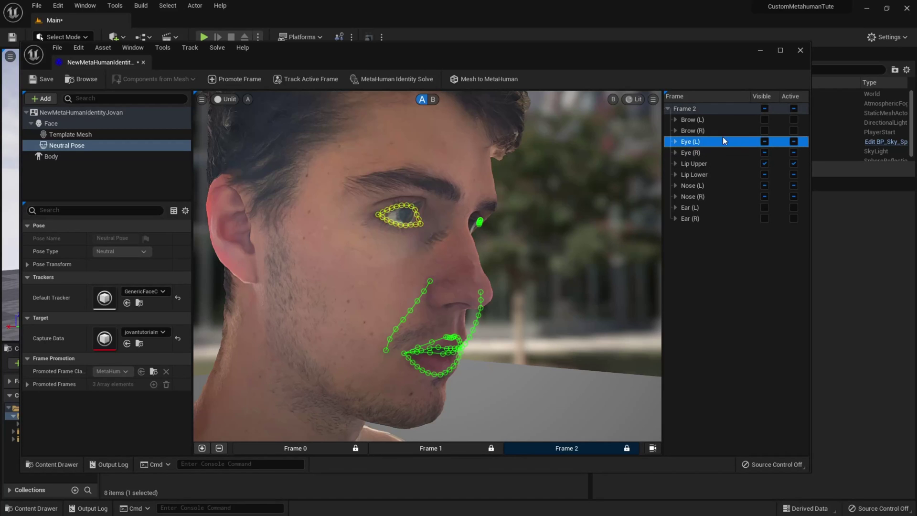
Step: Raise the identity's body Height slider to the top of its range
click(51, 156)
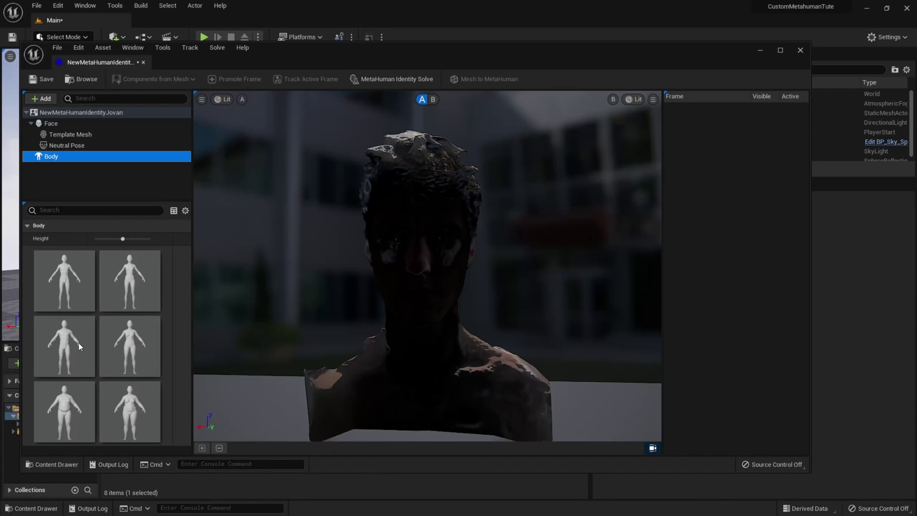
click(132, 237)
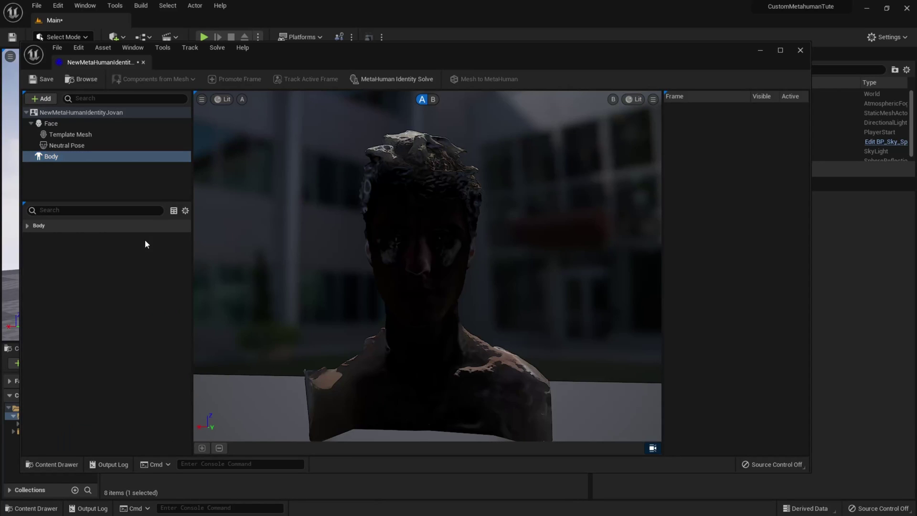
click(27, 225)
drag(122, 240, 147, 238)
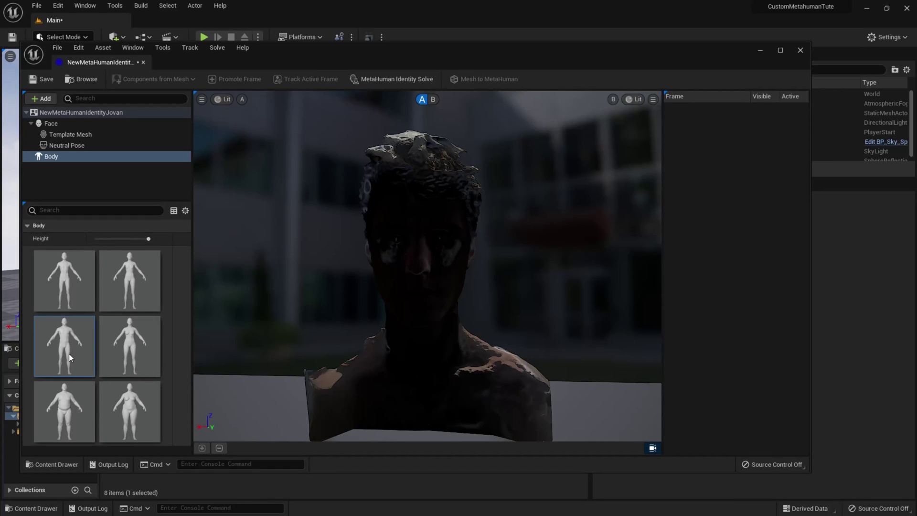
Step: Solve the neutral-pose identity and submit it through Mesh to MetaHuman
click(139, 146)
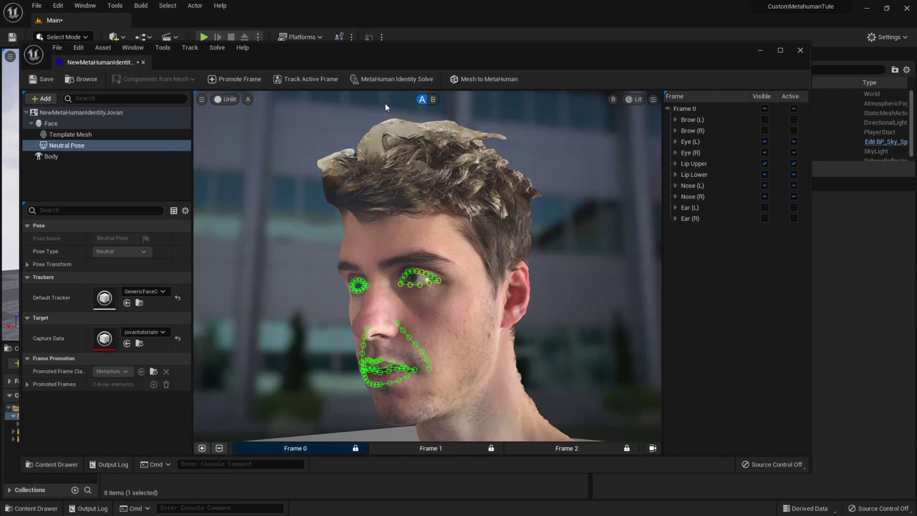
click(388, 79)
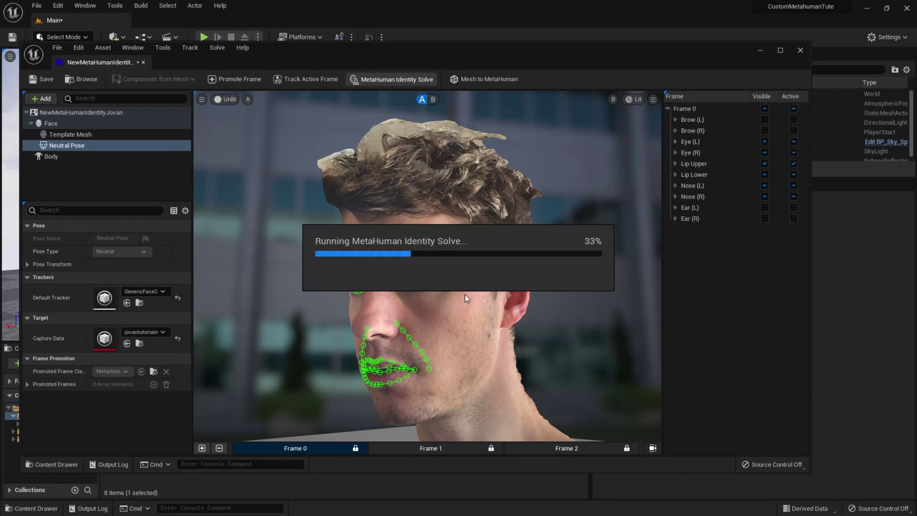
click(485, 79)
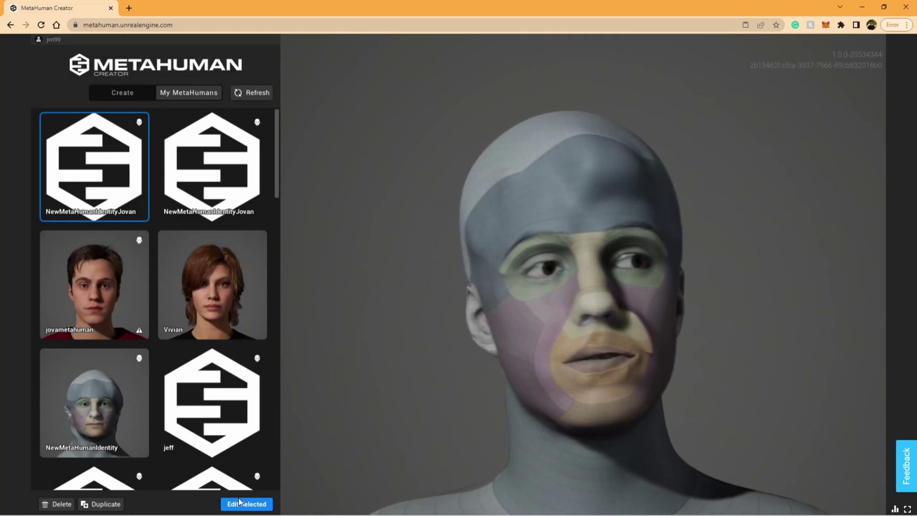
Step: Open the new identity for editing and duplicate-and-unlock its custom mesh
click(240, 503)
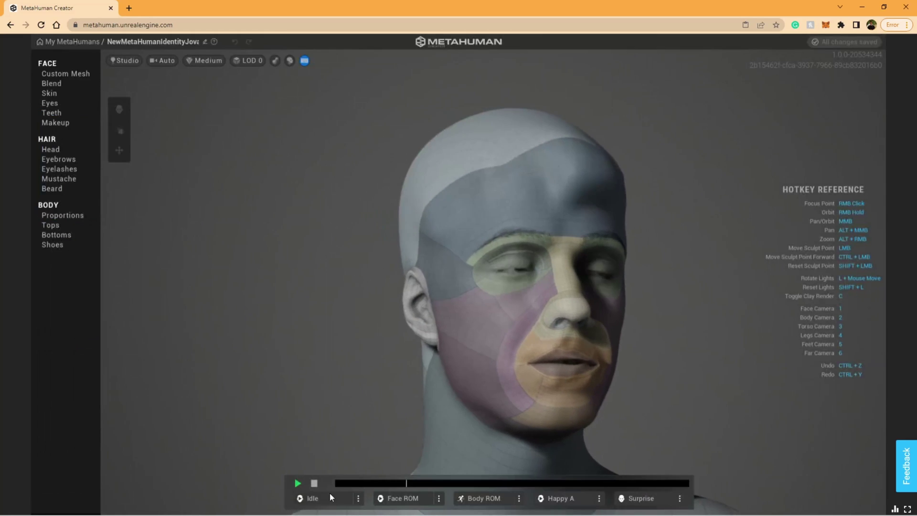
click(85, 72)
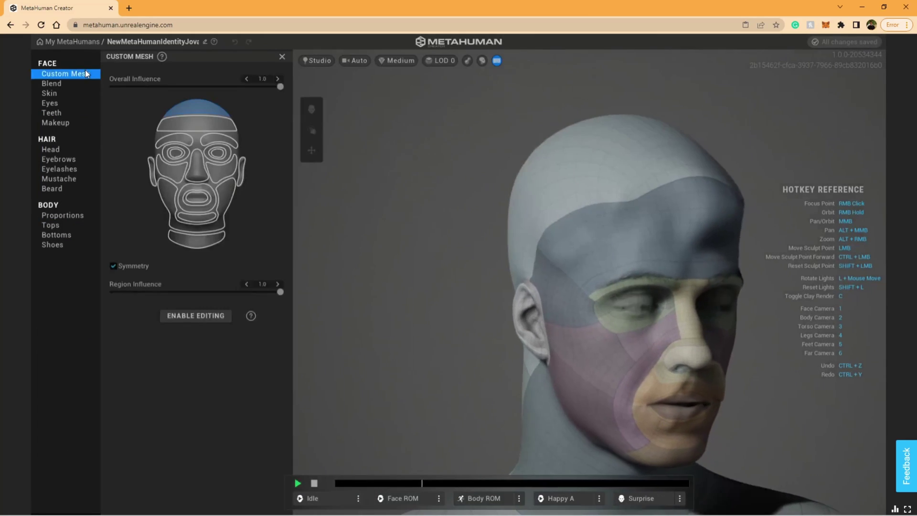
click(203, 315)
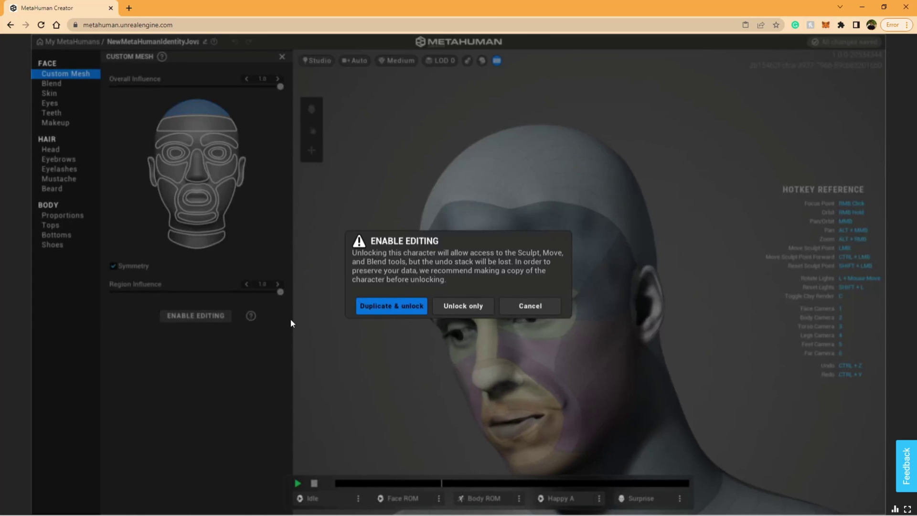
click(400, 310)
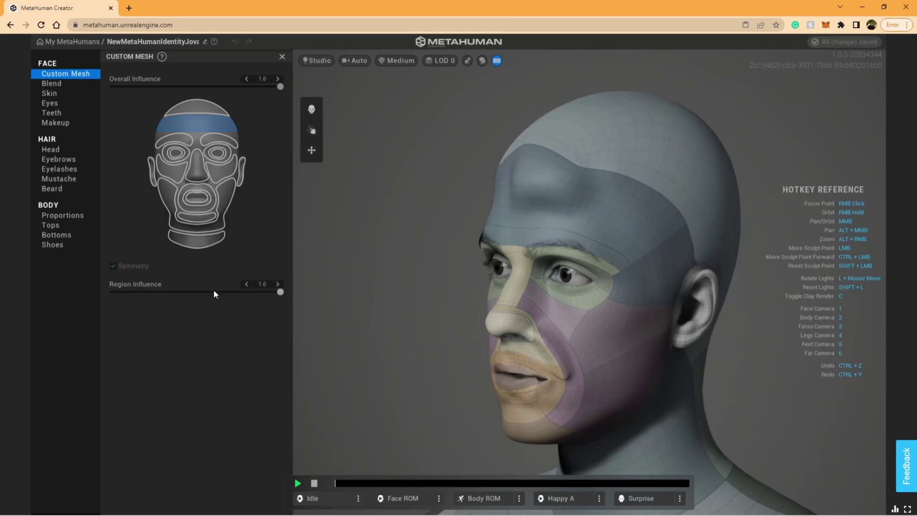
Step: Drop the forehead region's influence to zero and lower the outer mouth region's influence
drag(193, 294, 66, 292)
click(316, 130)
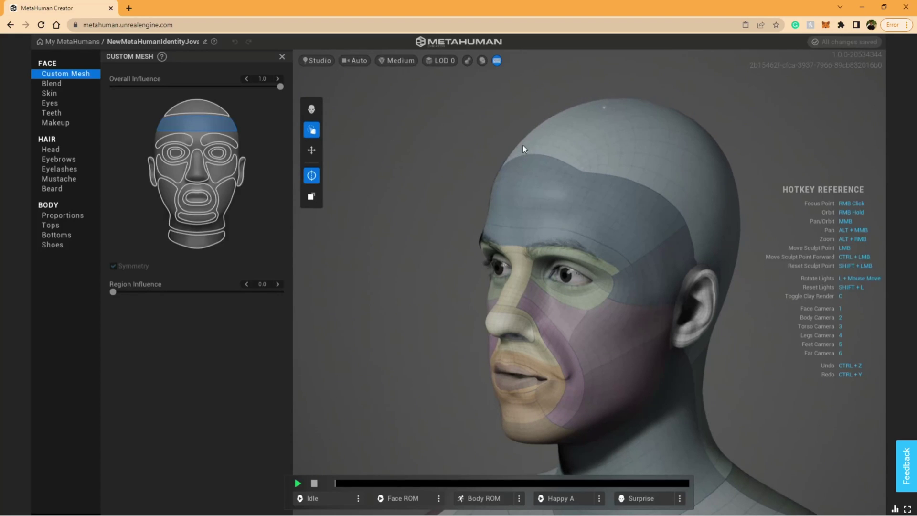
click(200, 199)
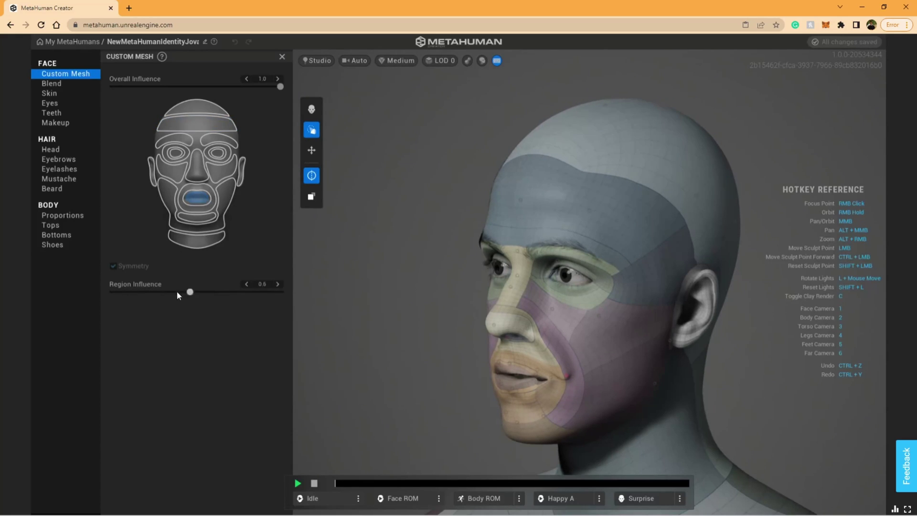
click(213, 210)
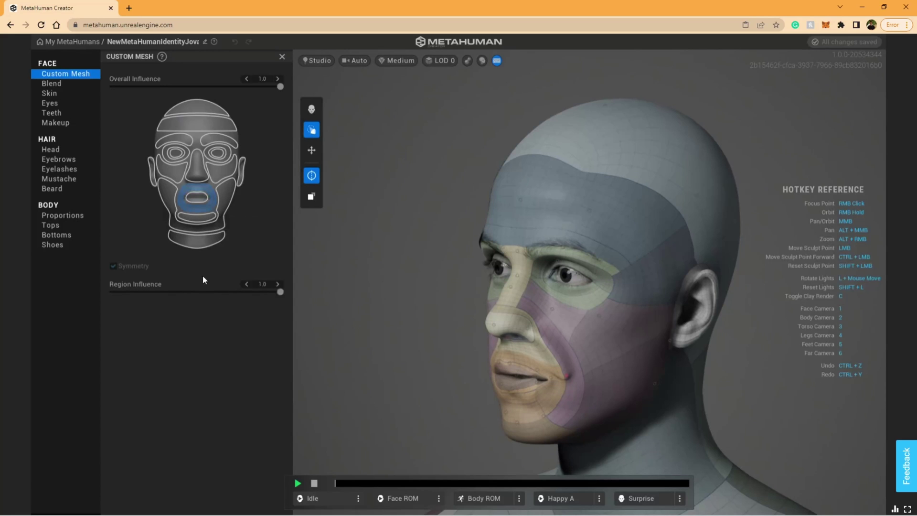
drag(187, 290, 143, 292)
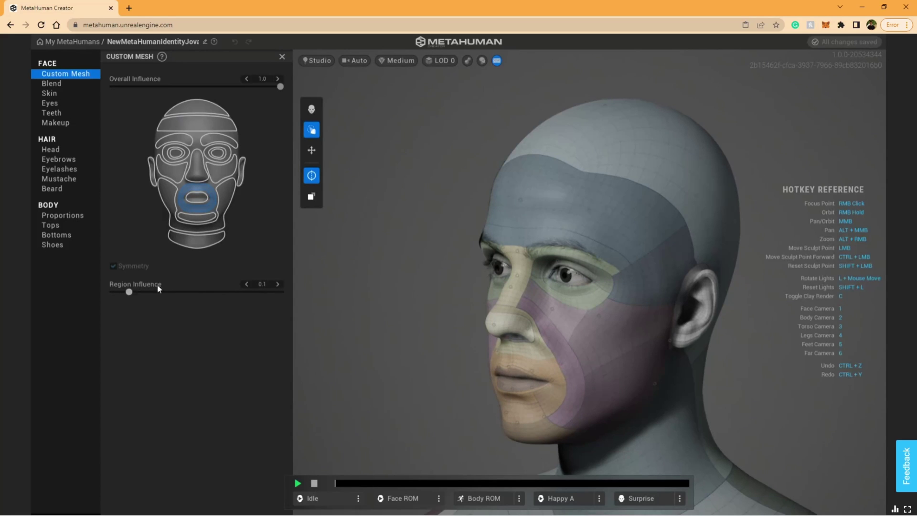
right_drag(404, 302, 572, 298)
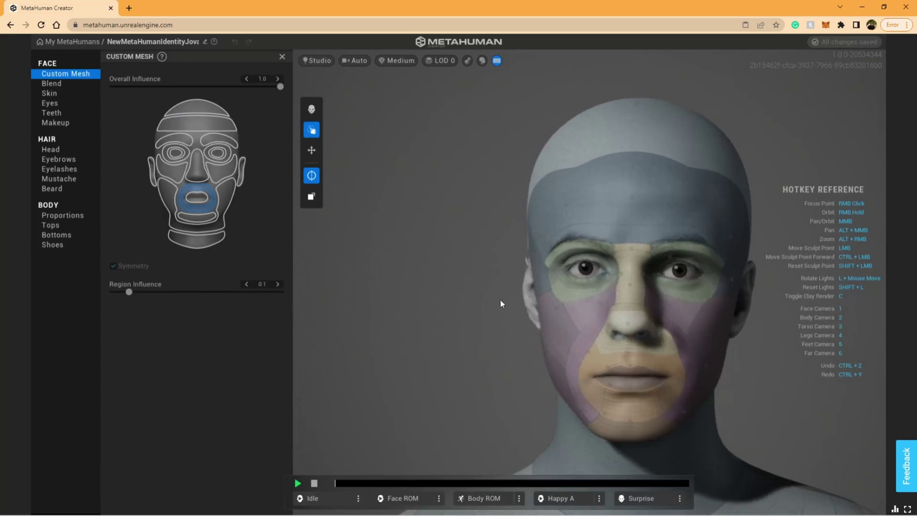
right_drag(430, 302, 121, 340)
Step: Select the forehead, scalp and brow regions and reduce their region influence
click(195, 125)
click(205, 108)
click(219, 138)
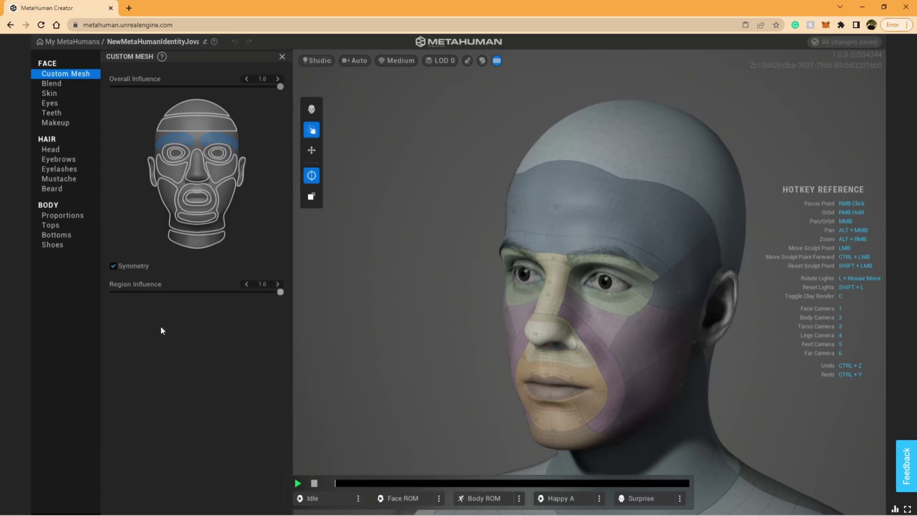
drag(205, 290, 179, 292)
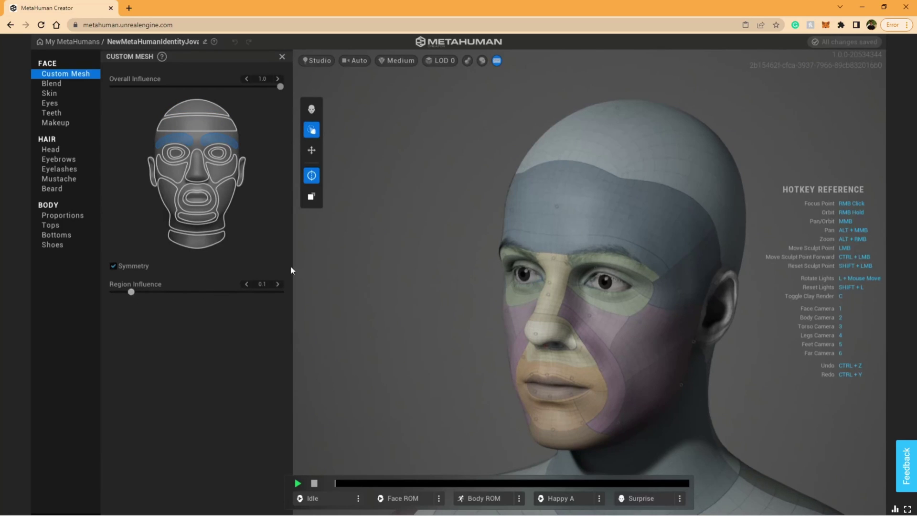
right_drag(417, 257, 836, 242)
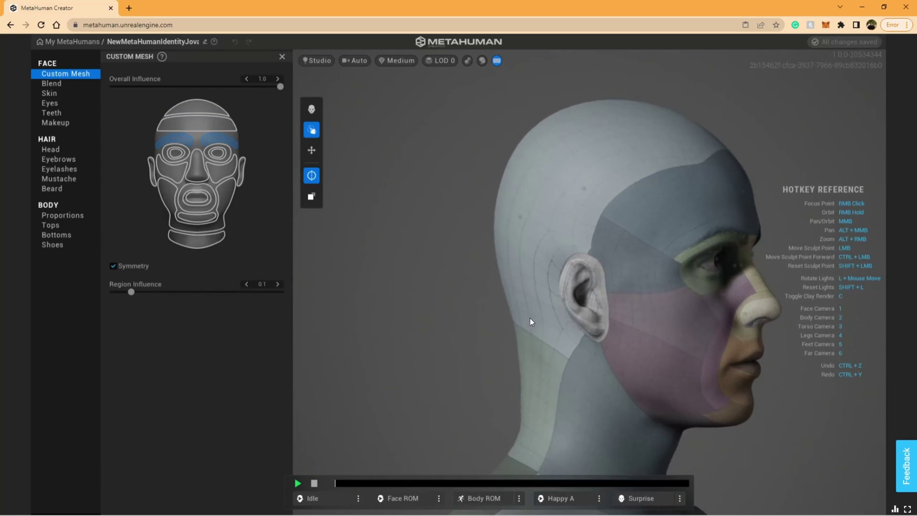
Step: Select the jaw and lower face region in the Custom Mesh face diagram
click(226, 215)
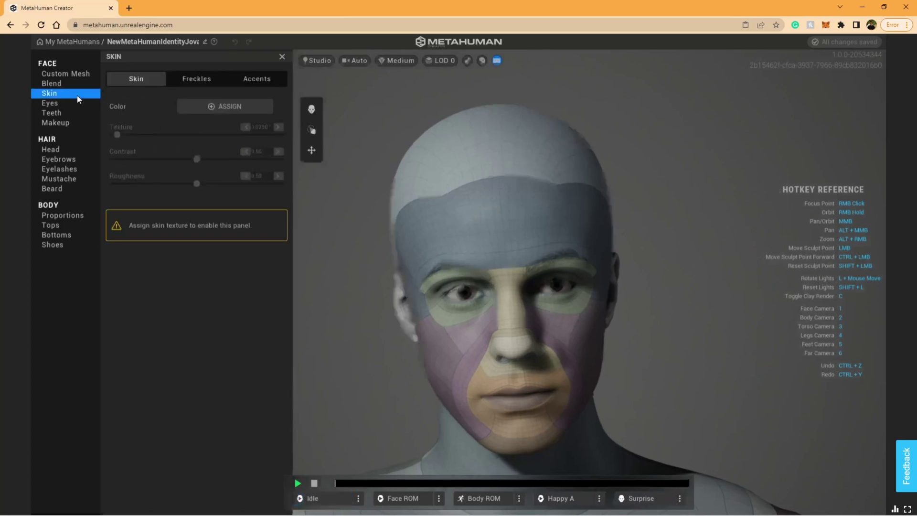
Step: Assign a skin colour and fine-tune it to U 0.52, V 0.75 for a warm, light tone
click(211, 106)
click(259, 163)
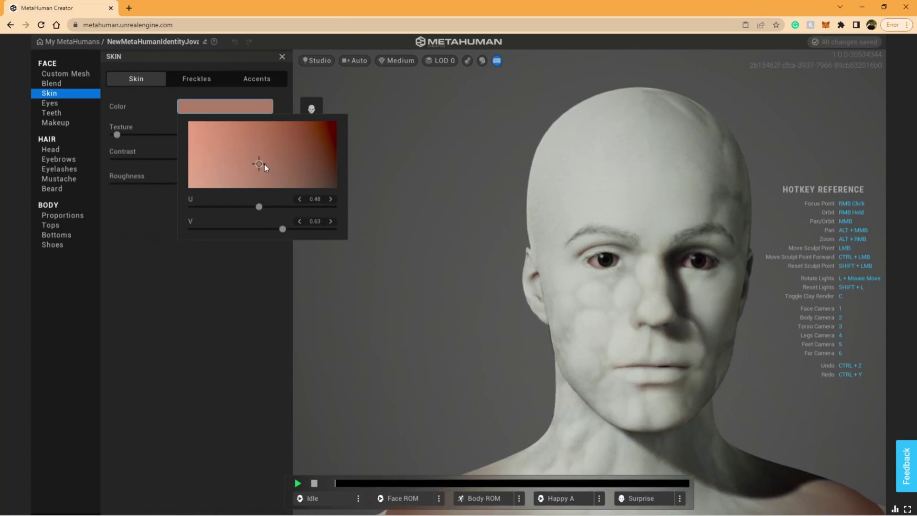
click(281, 175)
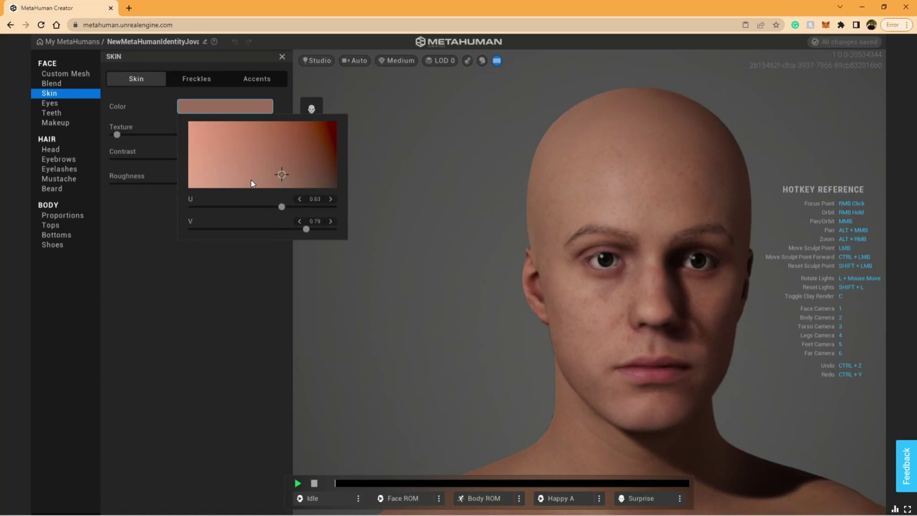
click(266, 173)
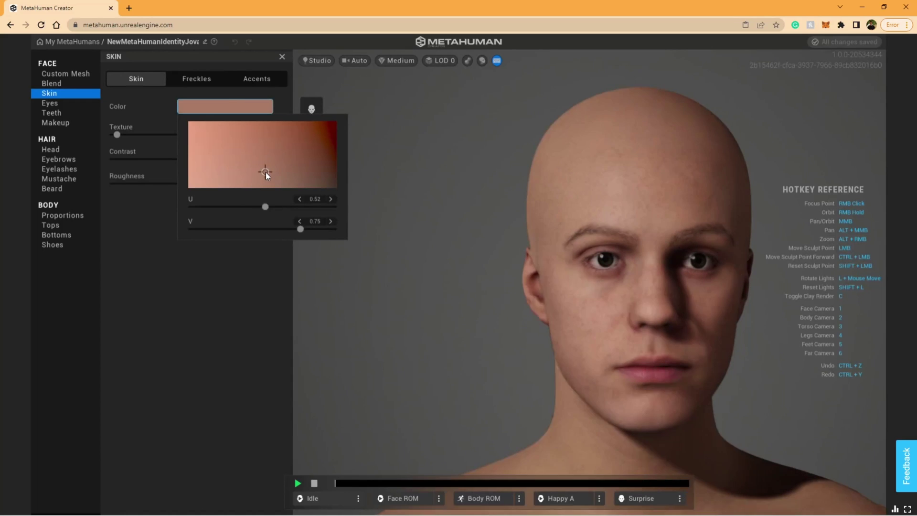